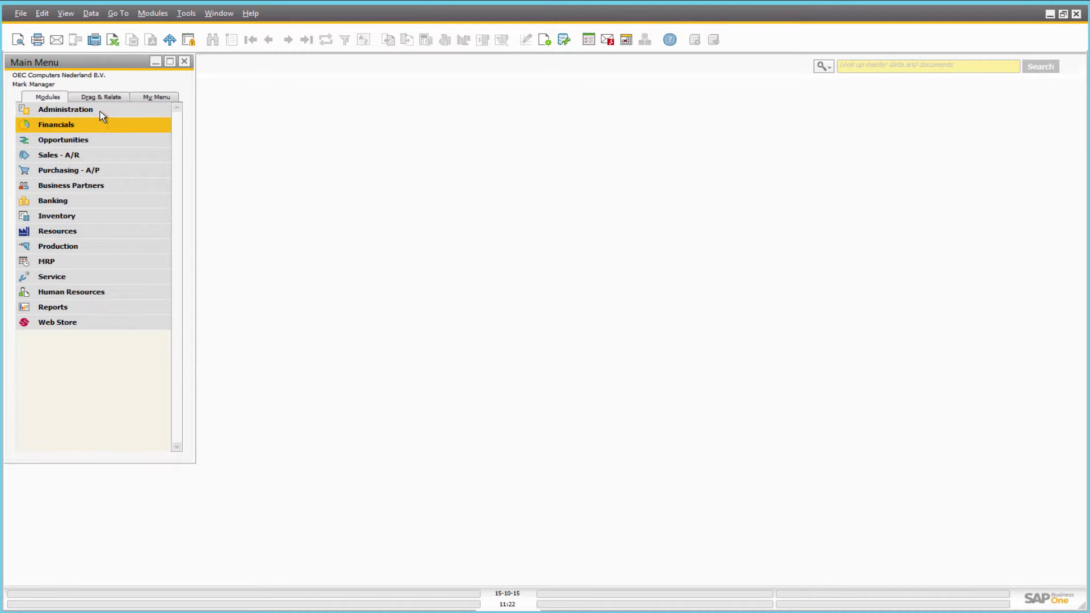
Step: Open the Units of Measure setup under Administration > Setup > Inventory
left_click(100, 110)
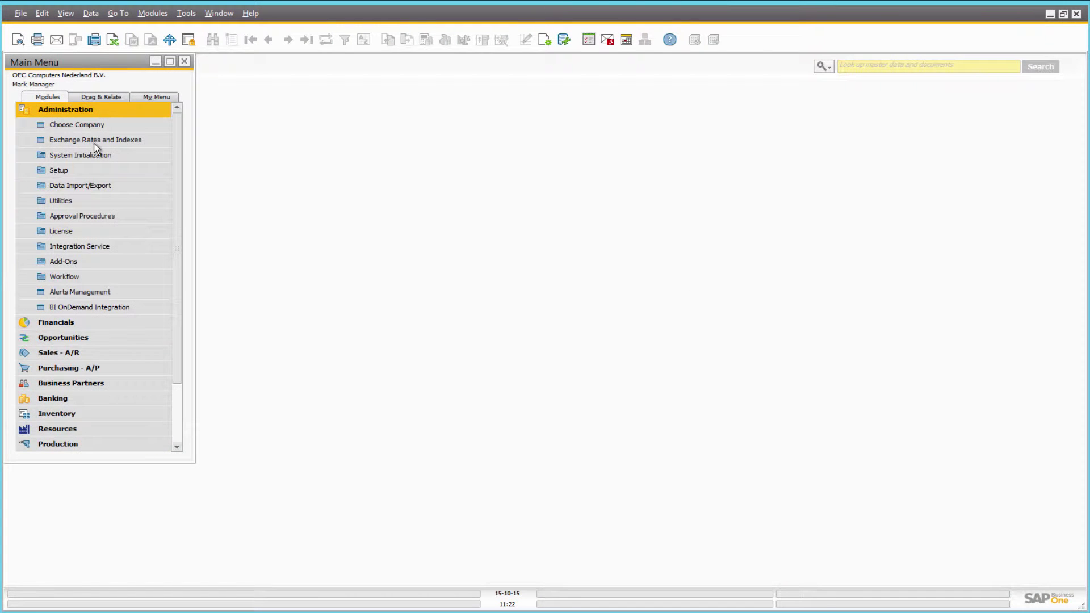
left_click(92, 172)
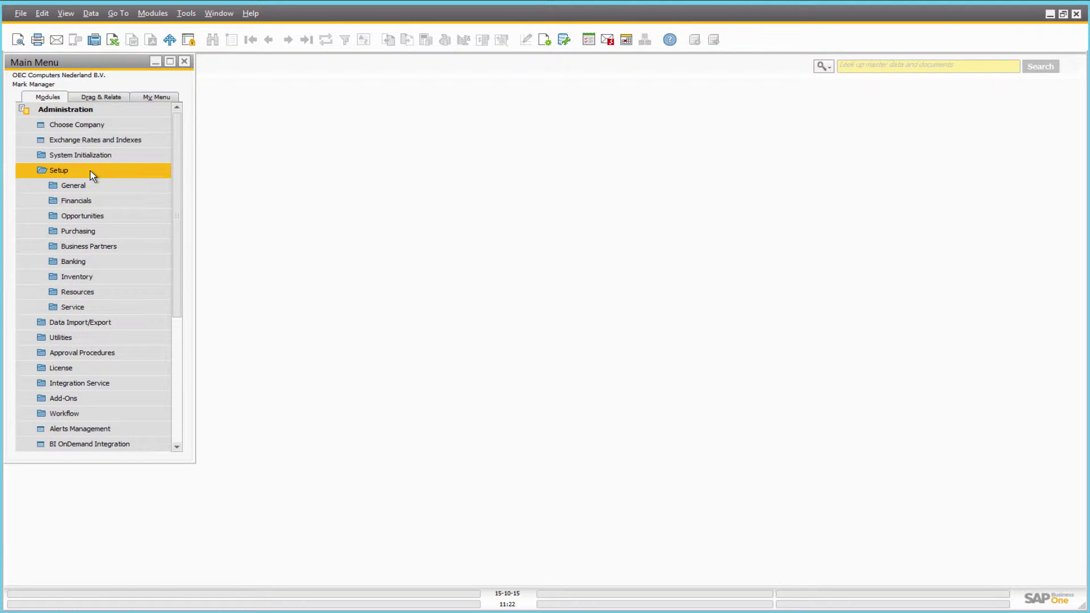
left_click(88, 278)
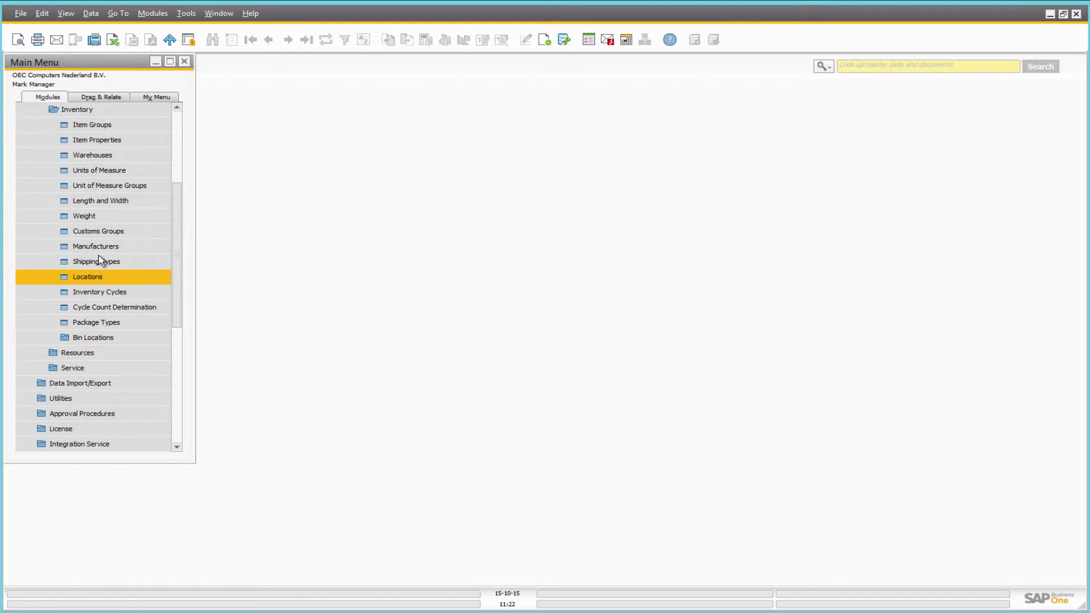
left_click(118, 176)
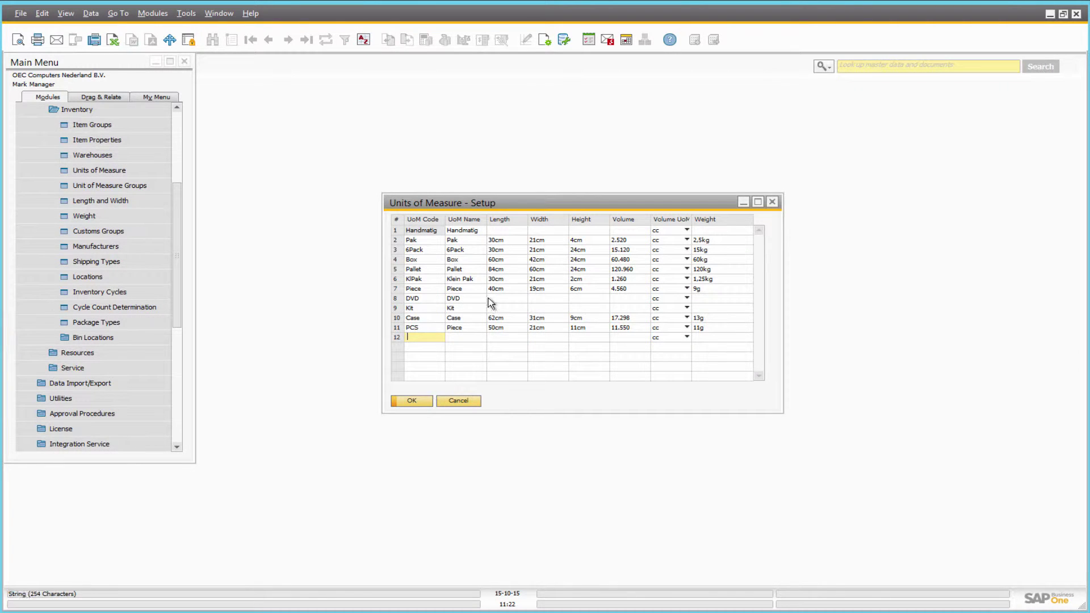
Step: Check the web store visibility options for the Piece and Pallet unit rows
left_click(410, 290)
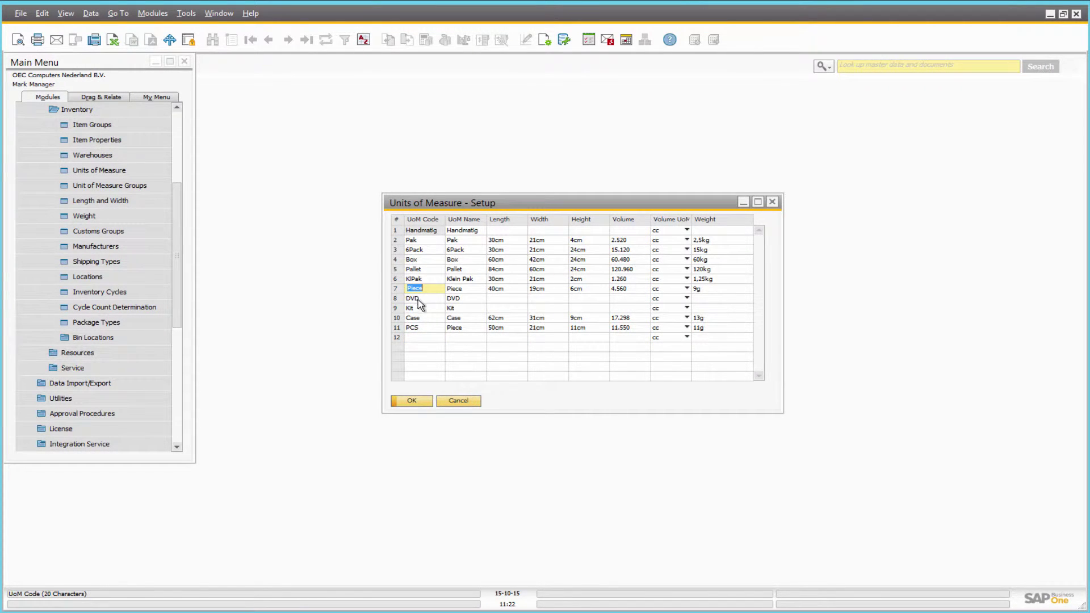
left_click(469, 289)
left_click(401, 291)
right_click(401, 292)
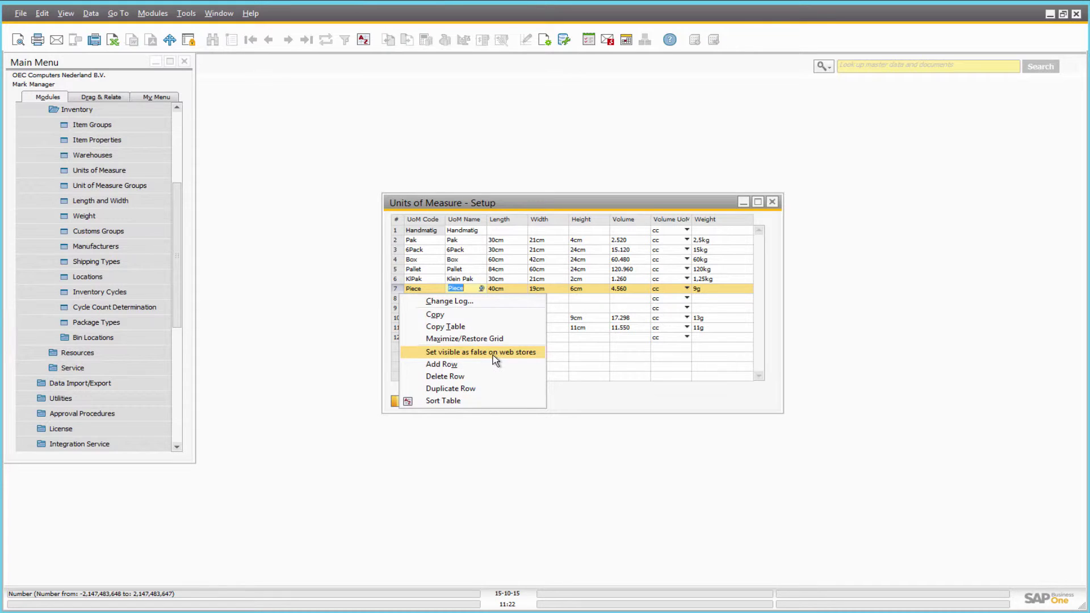
left_click(395, 271)
right_click(396, 272)
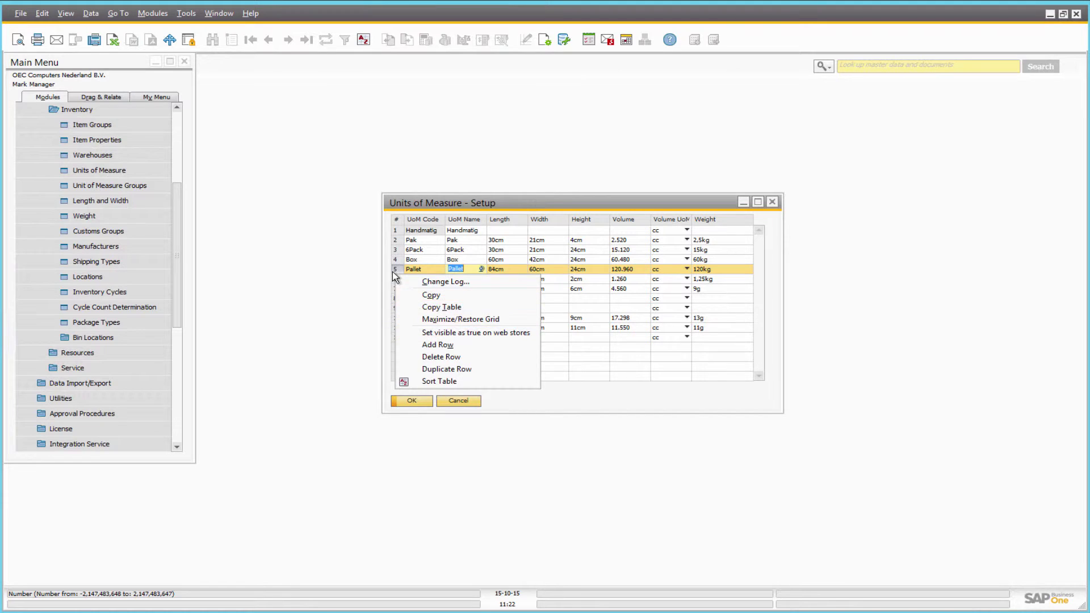
key("Escape")
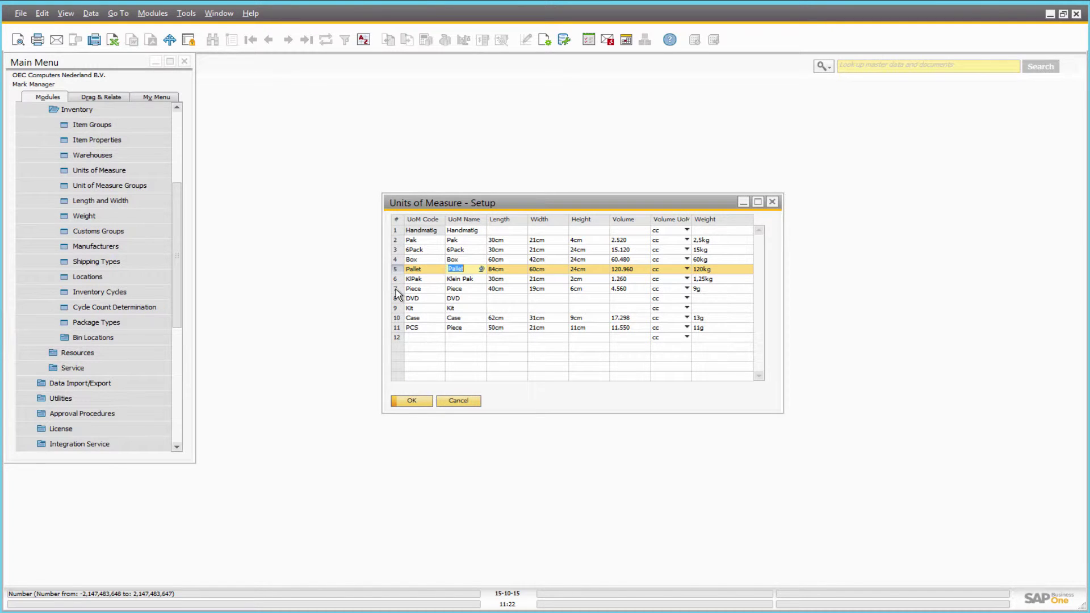
Step: Review the name translations for the Piece unit, then close them
left_click(475, 289)
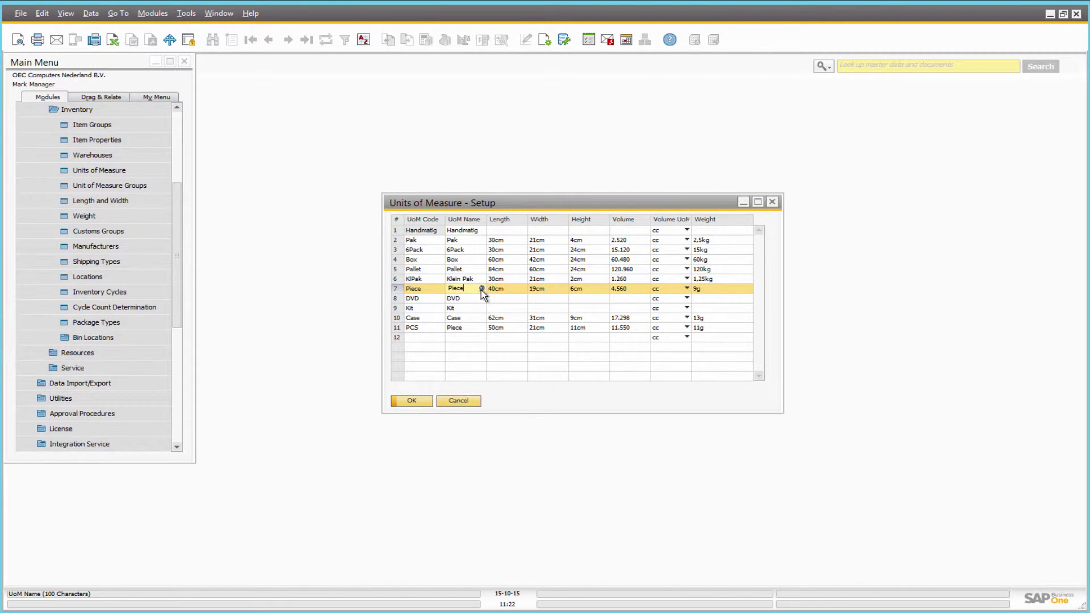
left_click(482, 289)
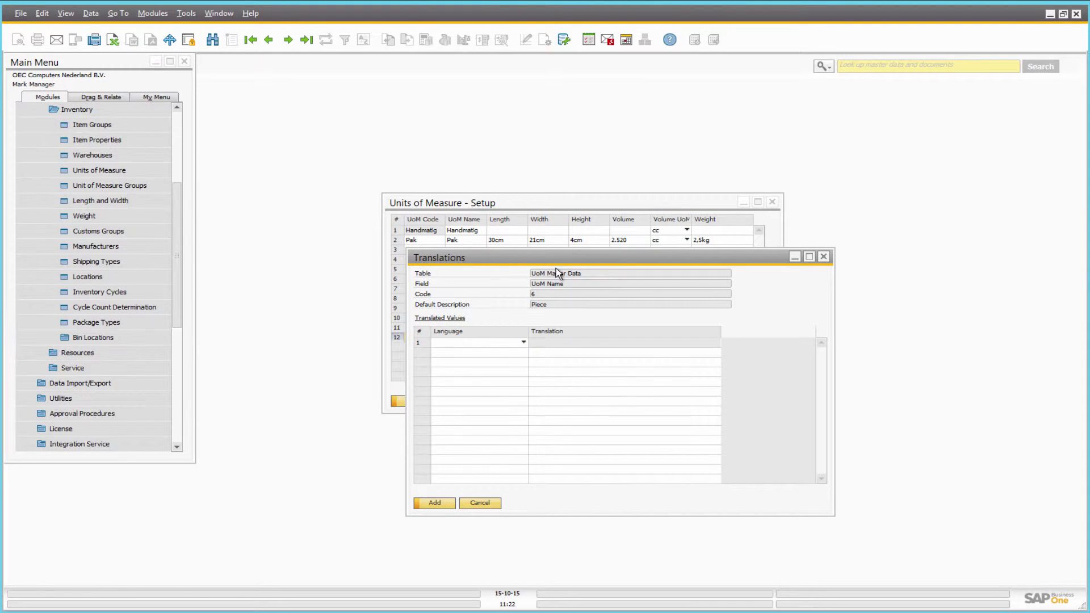
left_click(523, 343)
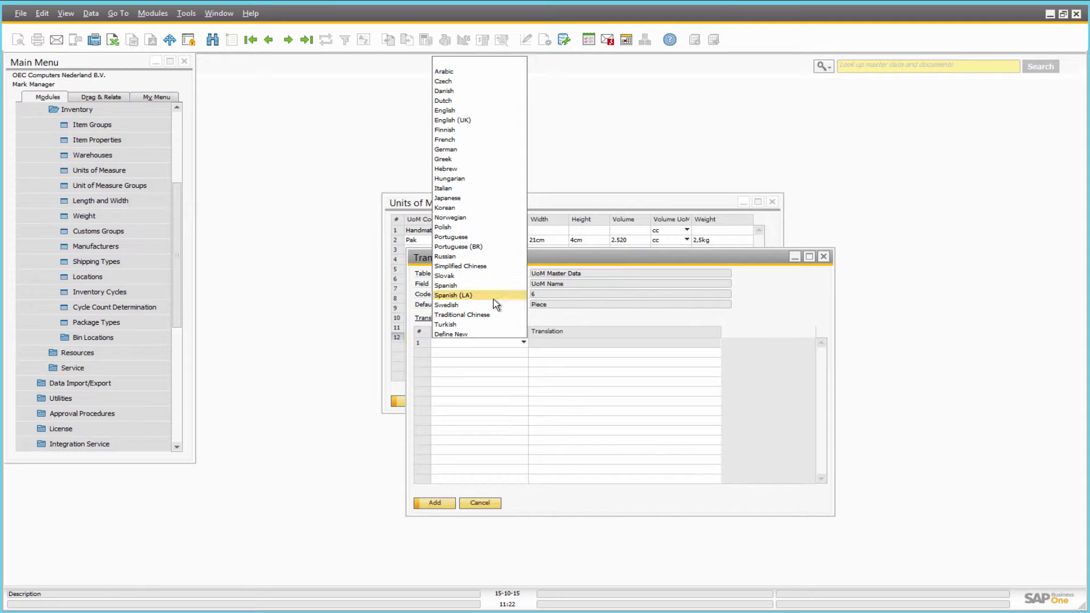
left_click(824, 258)
left_click(824, 259)
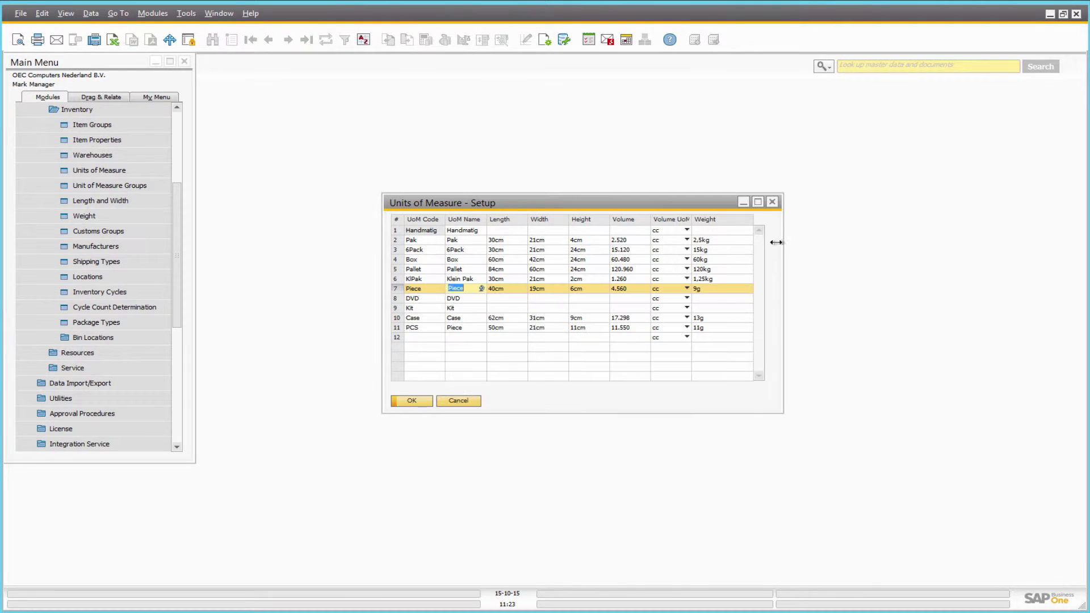
Step: Open the group definition of the UoM group in Unit of Measure Groups setup
left_click(771, 203)
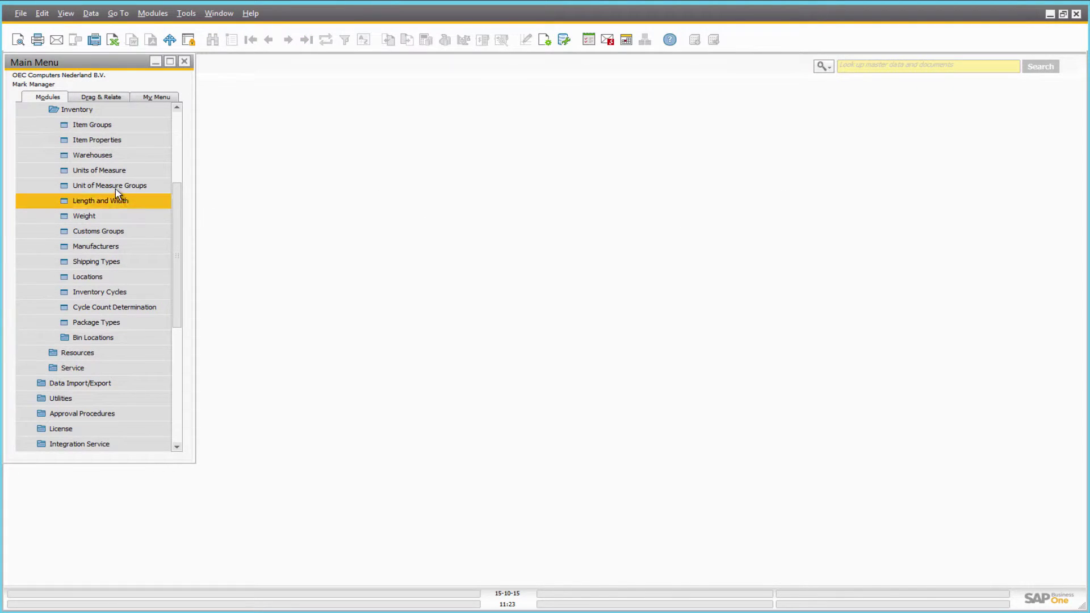
left_click(149, 186)
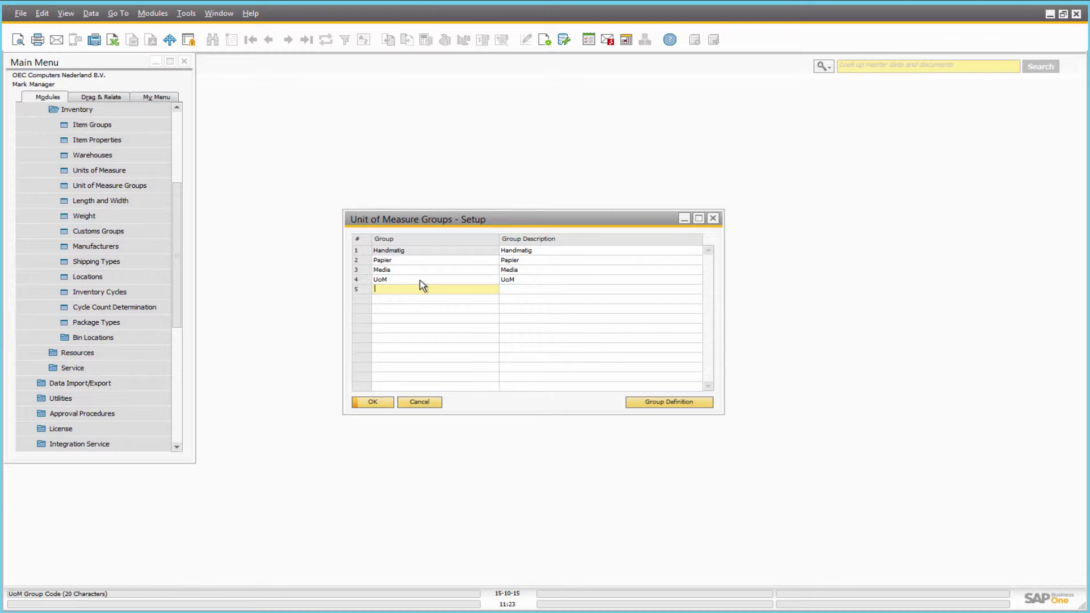
left_click(359, 280)
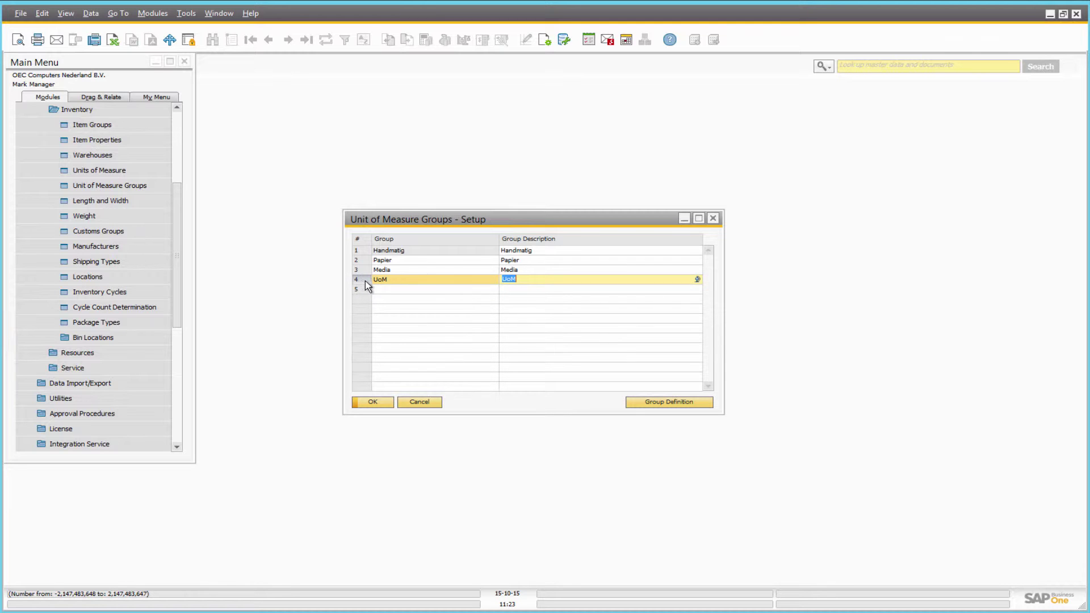
double_click(365, 281)
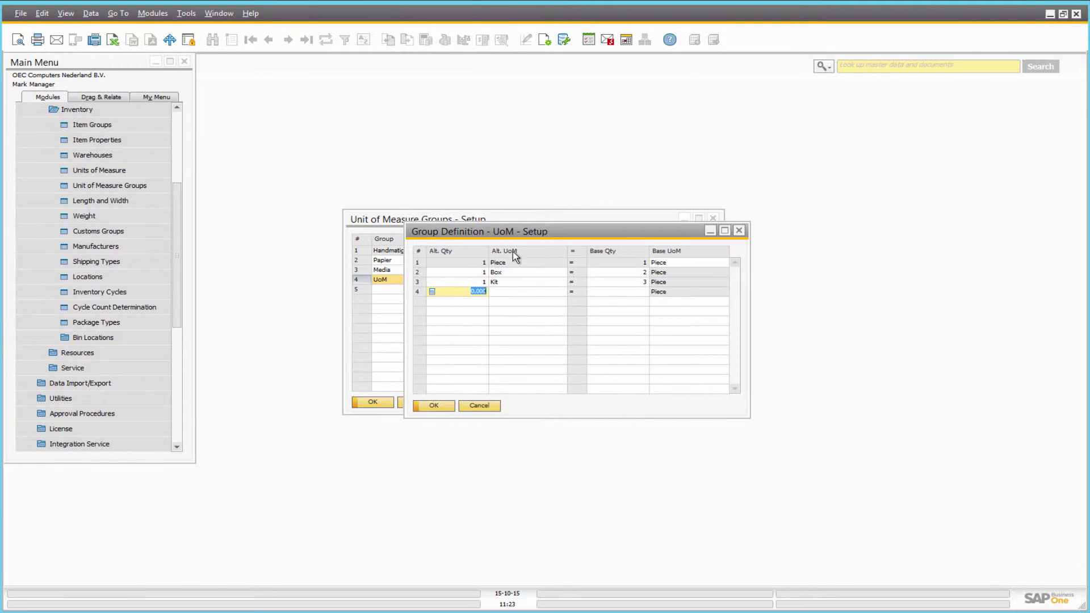
left_click(637, 305)
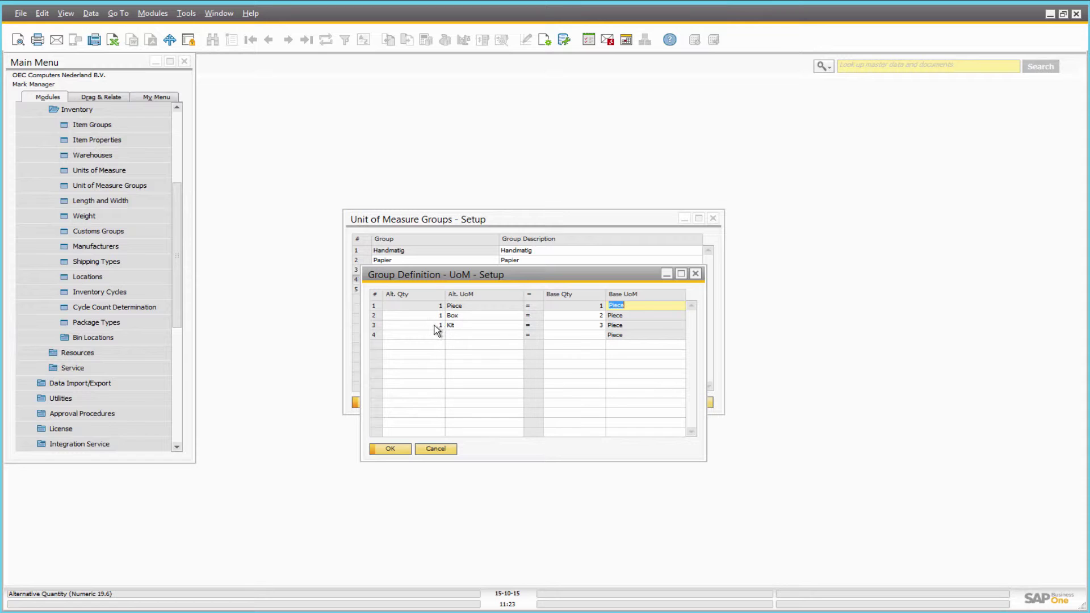
left_click(622, 305)
Step: Add Kit as an alternative unit, set Box = 2 and Kit = 3 Pieces, and close both windows
left_click(449, 323)
type("Kit")
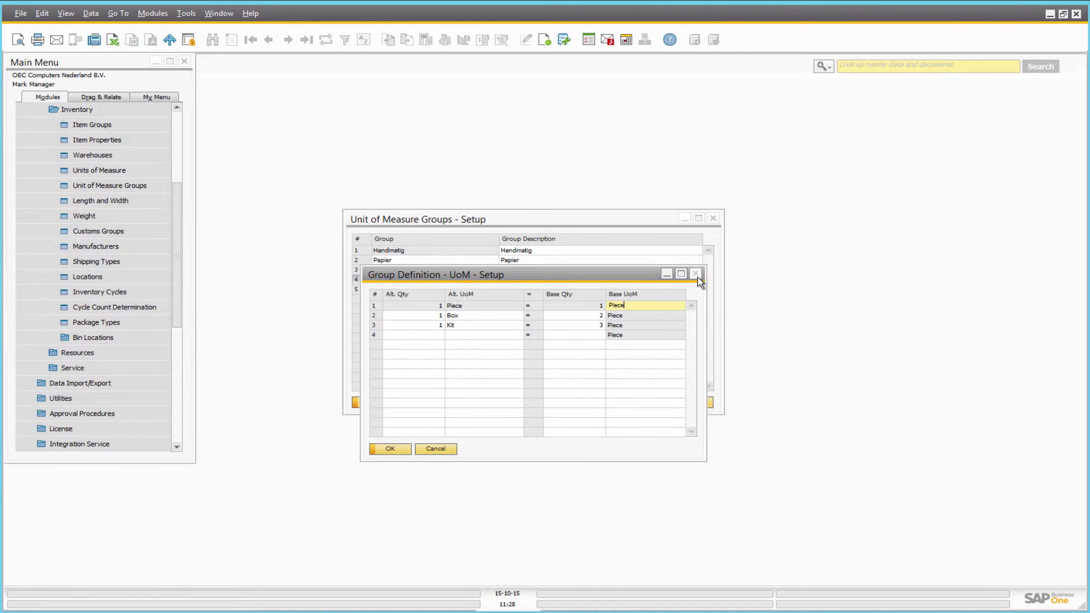
left_click(591, 316)
left_click(431, 316)
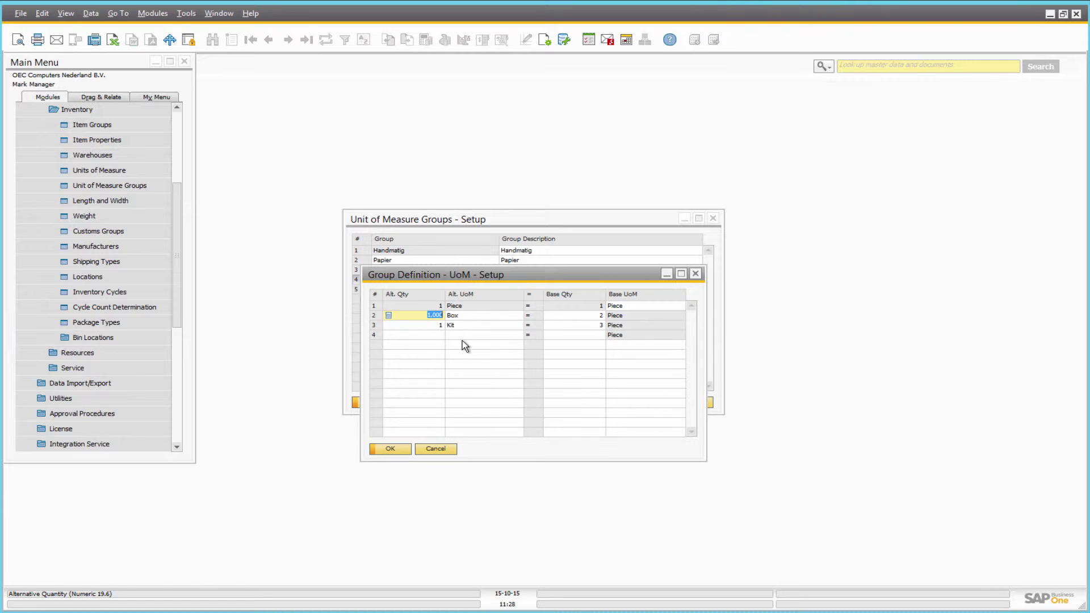
left_click(436, 327)
left_click(577, 334)
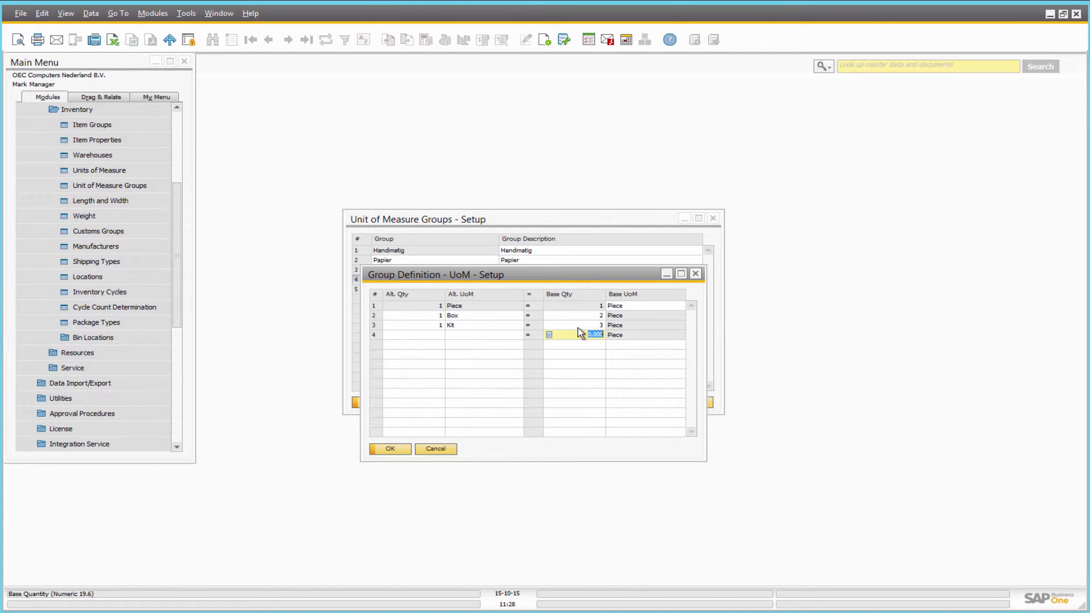
left_click(578, 327)
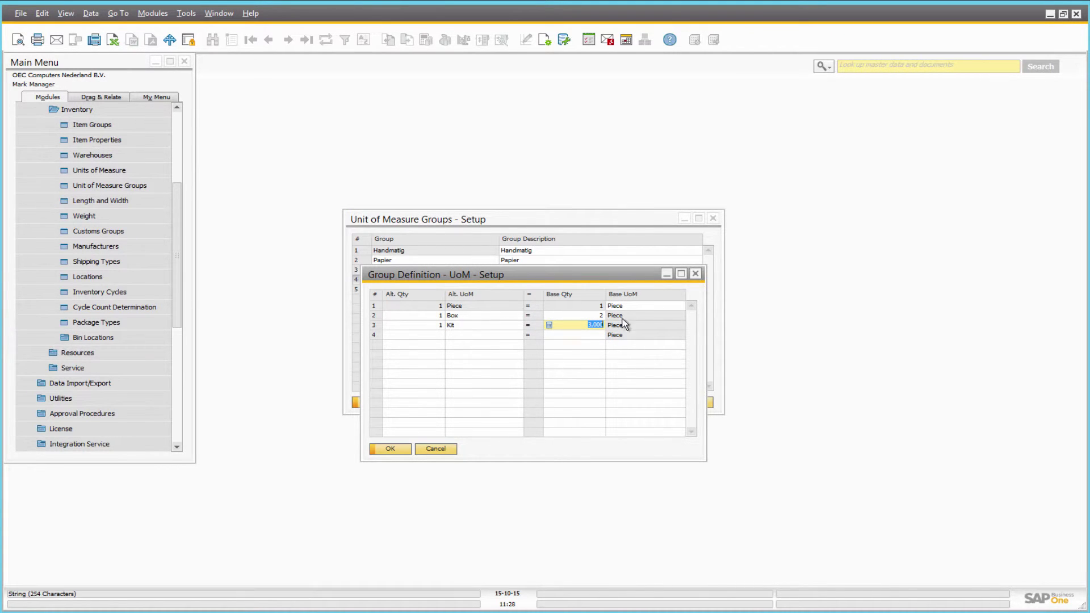
left_click(604, 318)
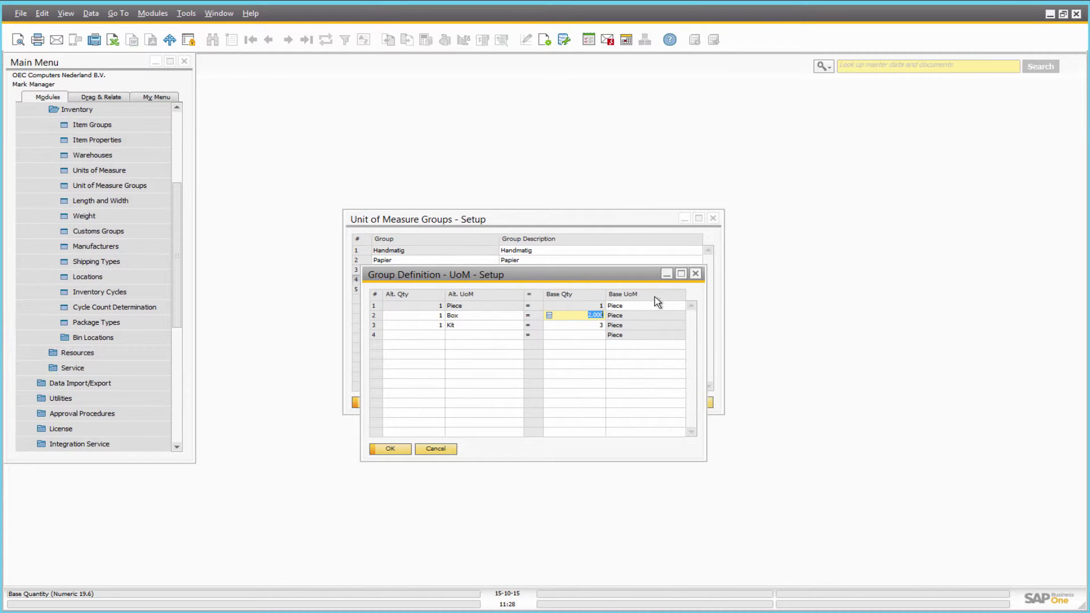
left_click(696, 275)
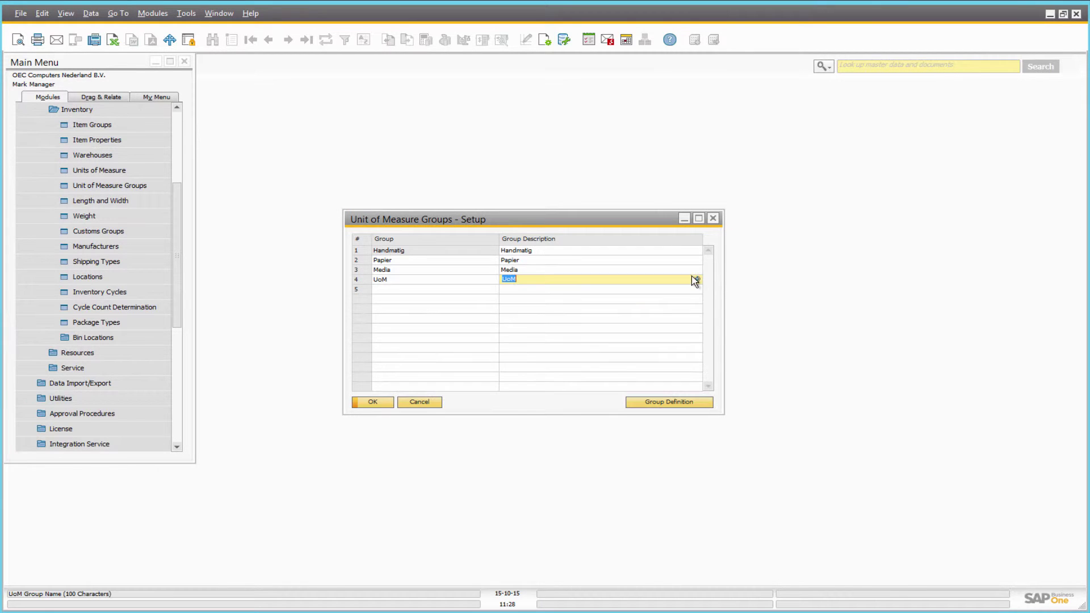
left_click(714, 219)
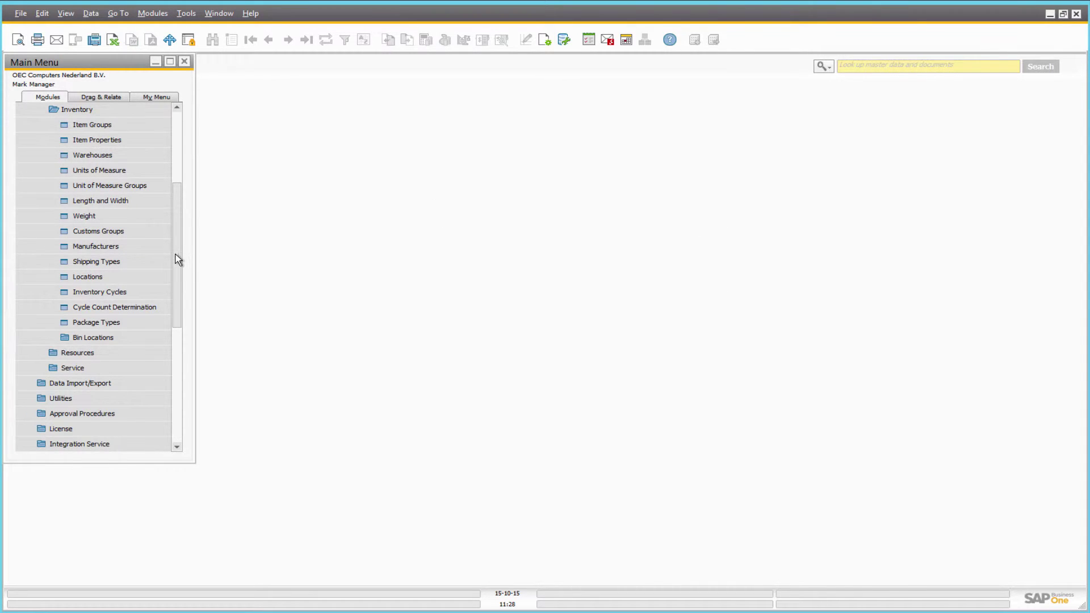
Step: Load item SCF12293 in Inventory > Item Master Data
left_click_drag(176, 257, 172, 118)
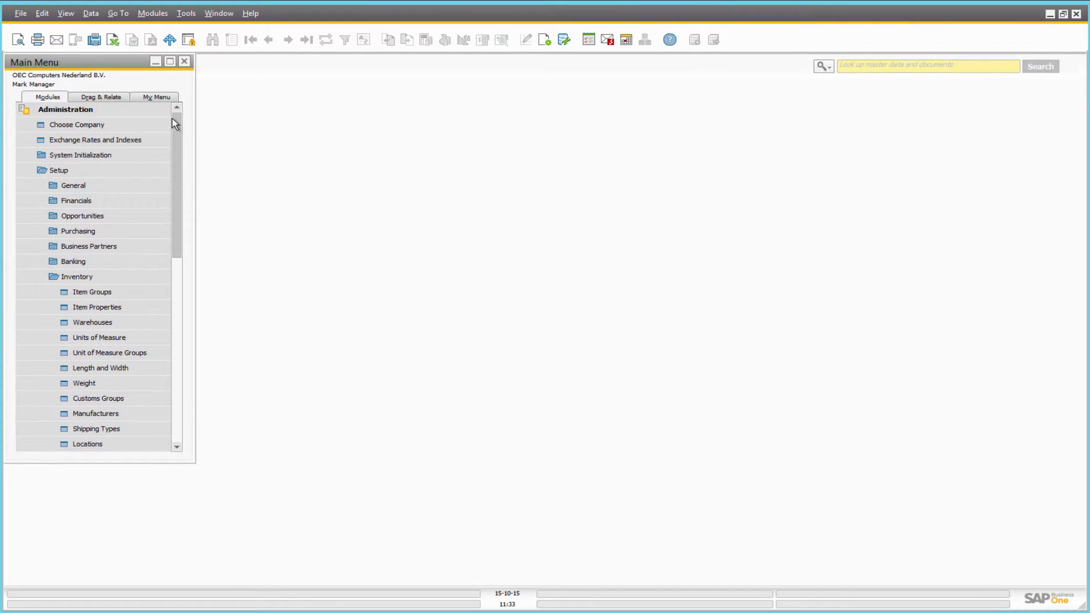
left_click(118, 114)
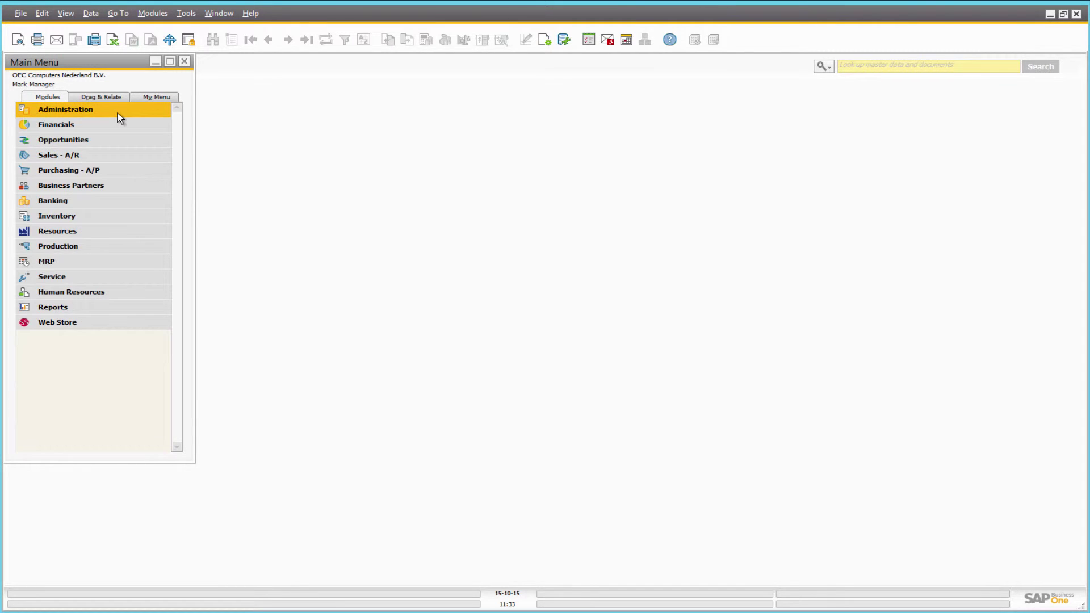
left_click(73, 217)
left_click(85, 231)
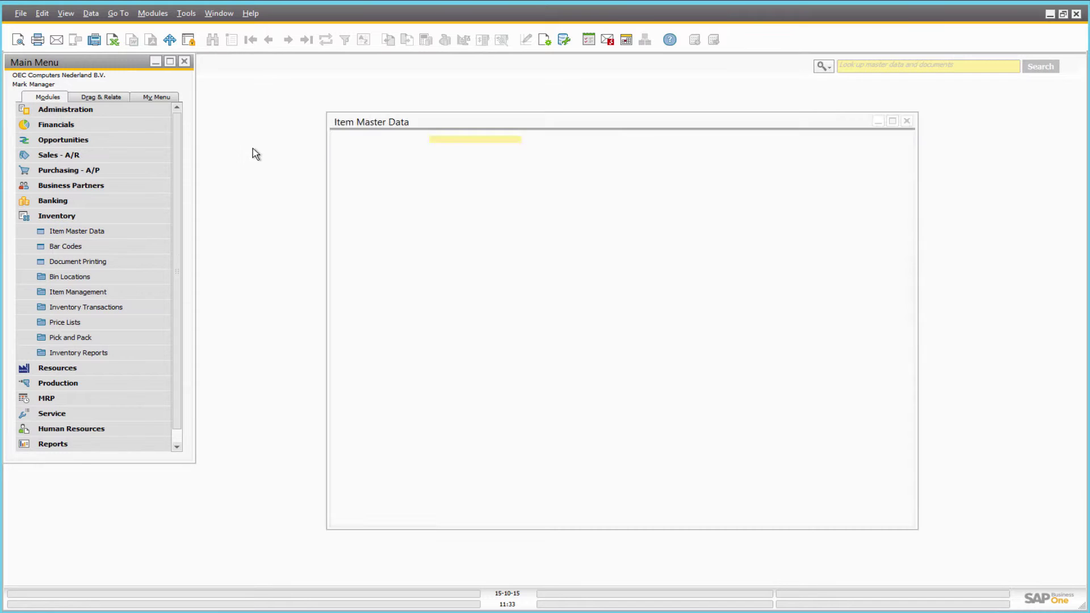
left_click(439, 141)
type("SCF12293")
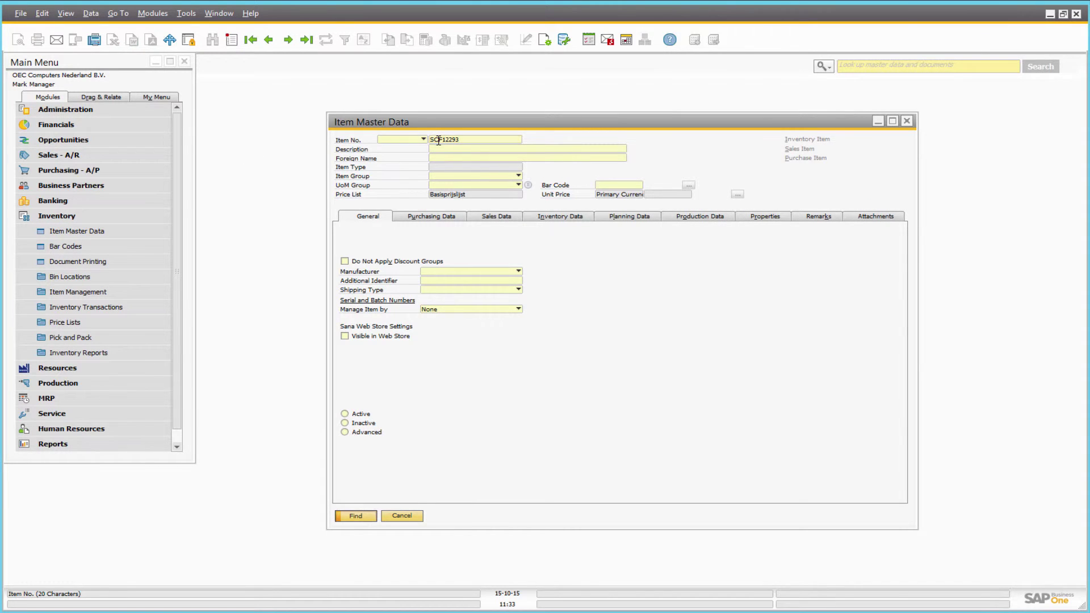
key("Return")
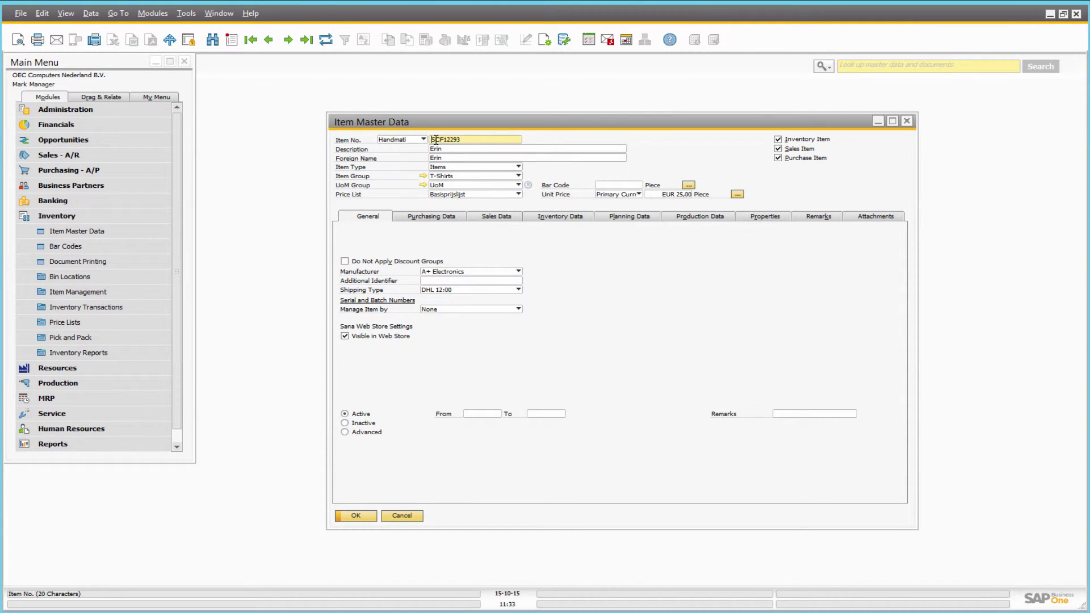
Step: Assign the UoM group to the item and review its Kit and Piece sales units
left_click(464, 186)
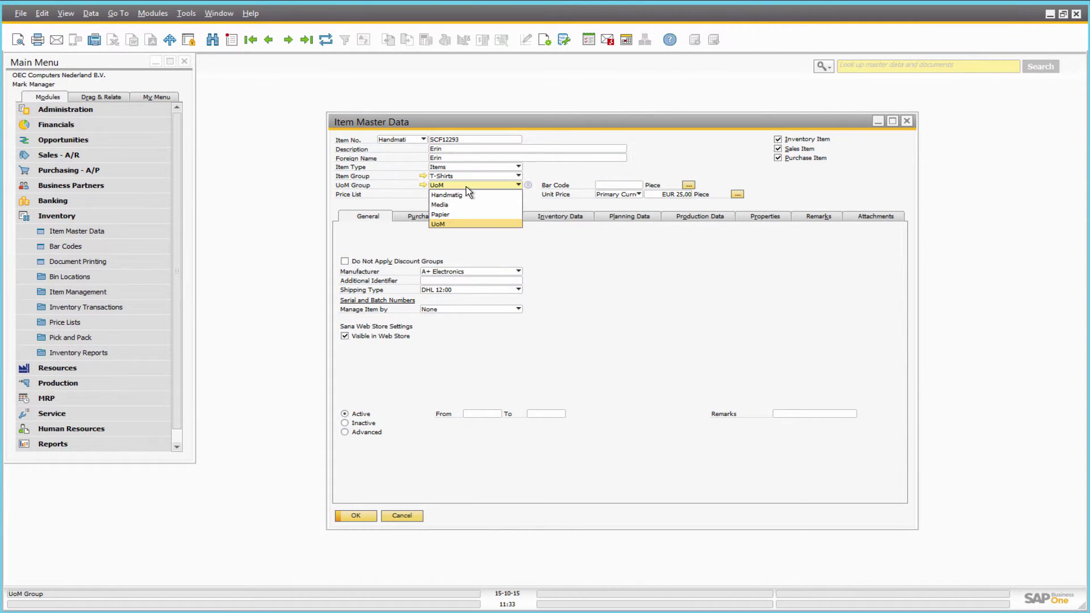
left_click(458, 224)
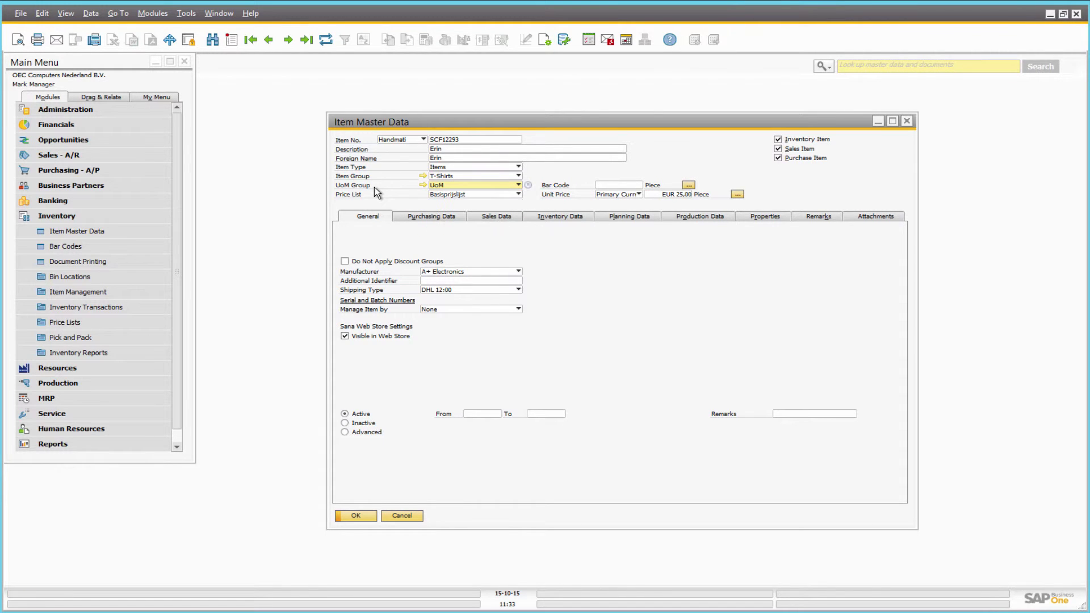
left_click(493, 221)
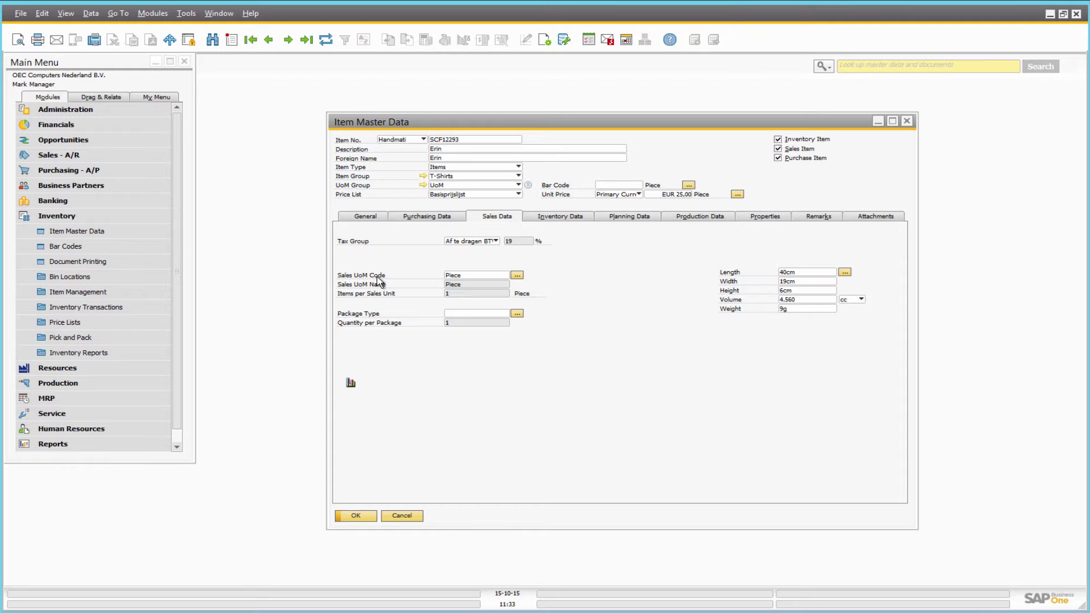
left_click(464, 276)
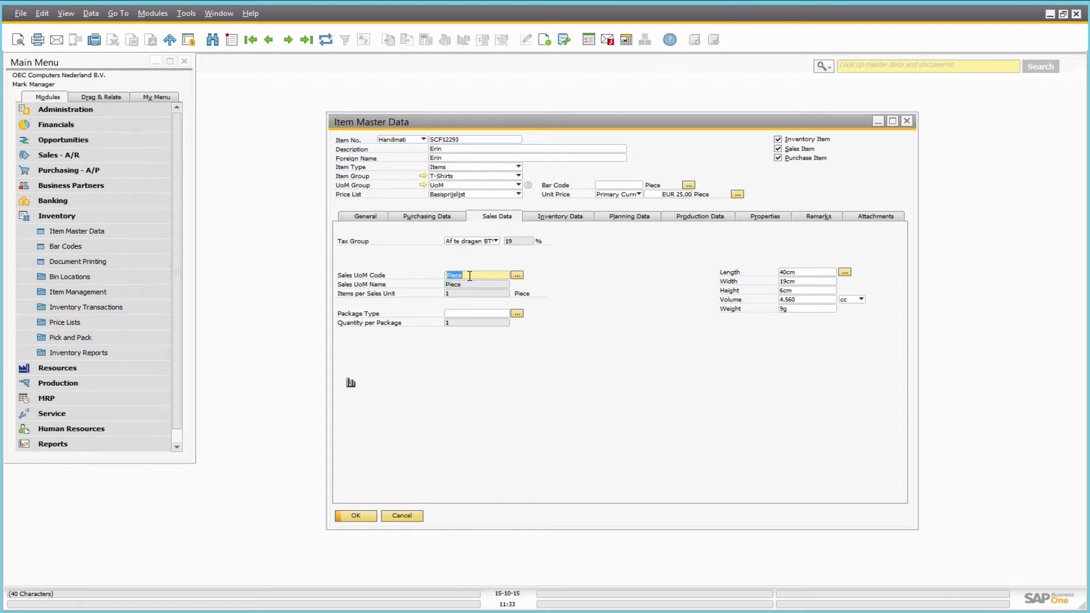
left_click(470, 276)
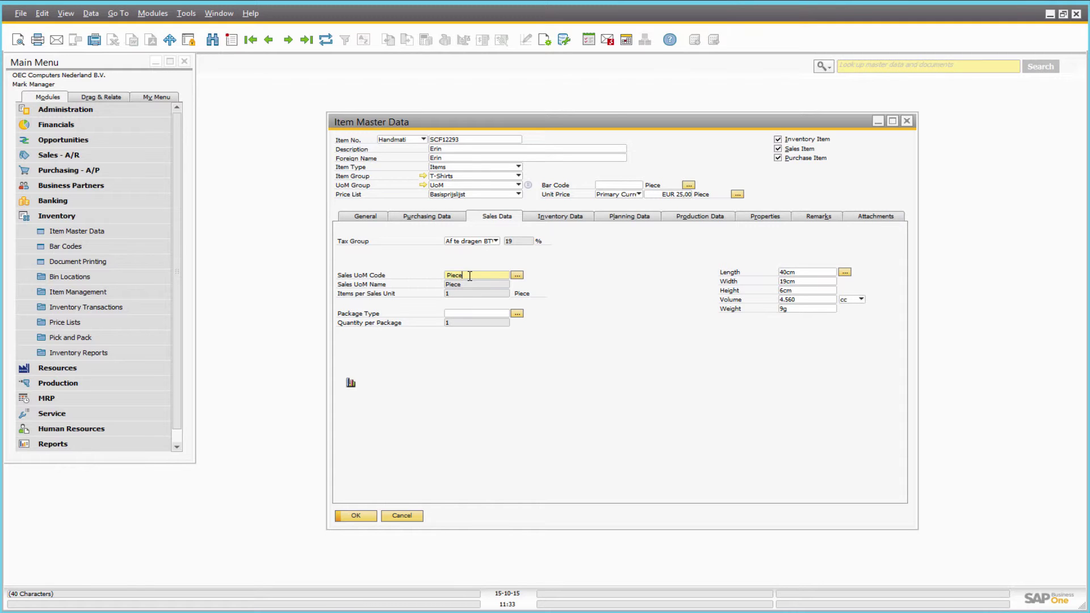
left_click(518, 278)
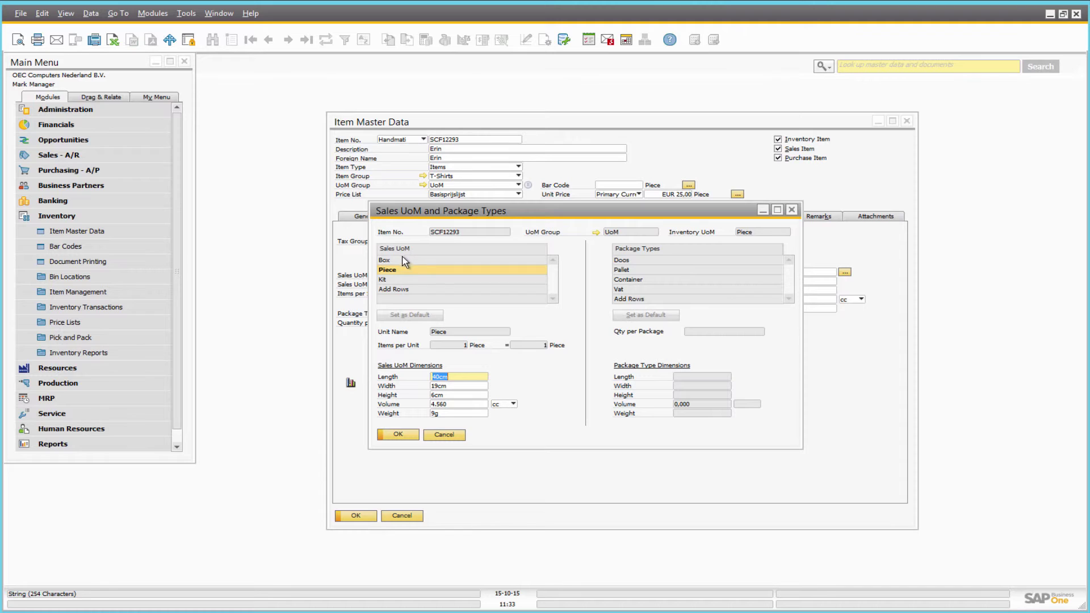
left_click(401, 280)
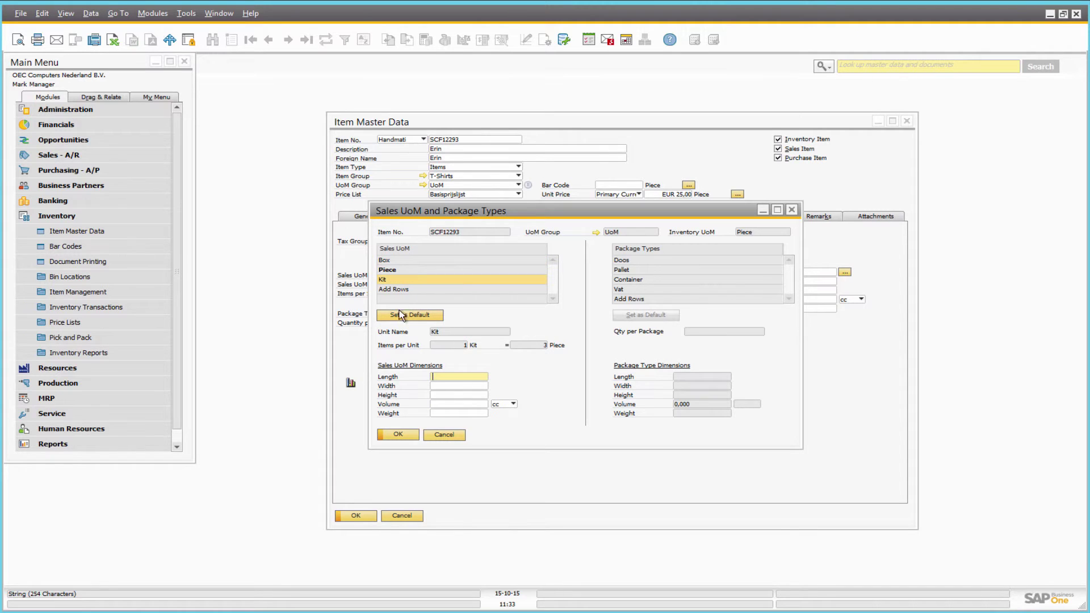
left_click(401, 270)
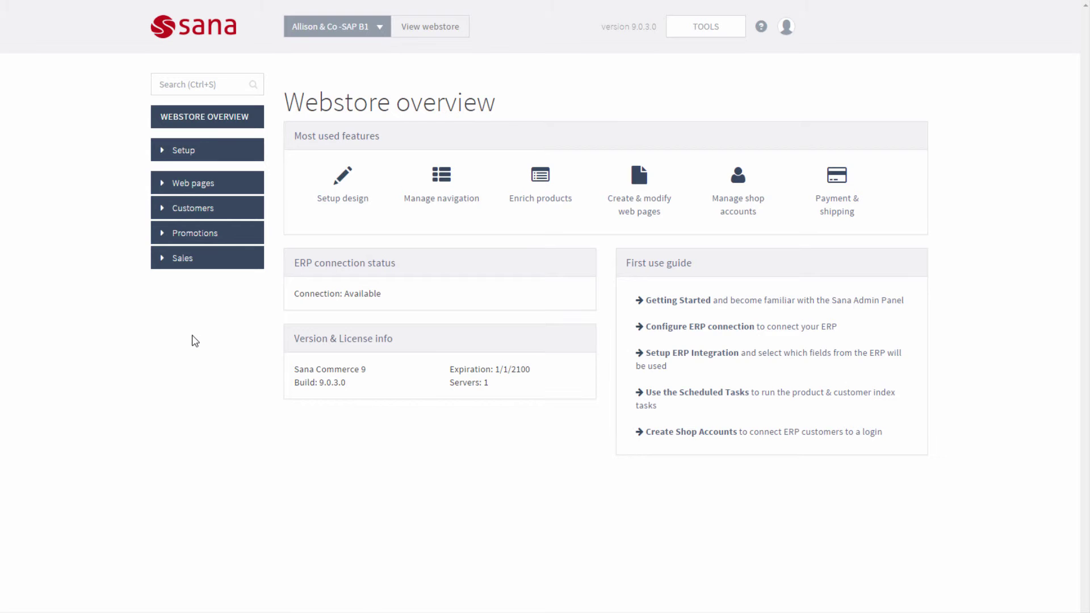
Step: Inspect the Units of measure tab in Products setup, leaving the visibility options unchanged
left_click(209, 153)
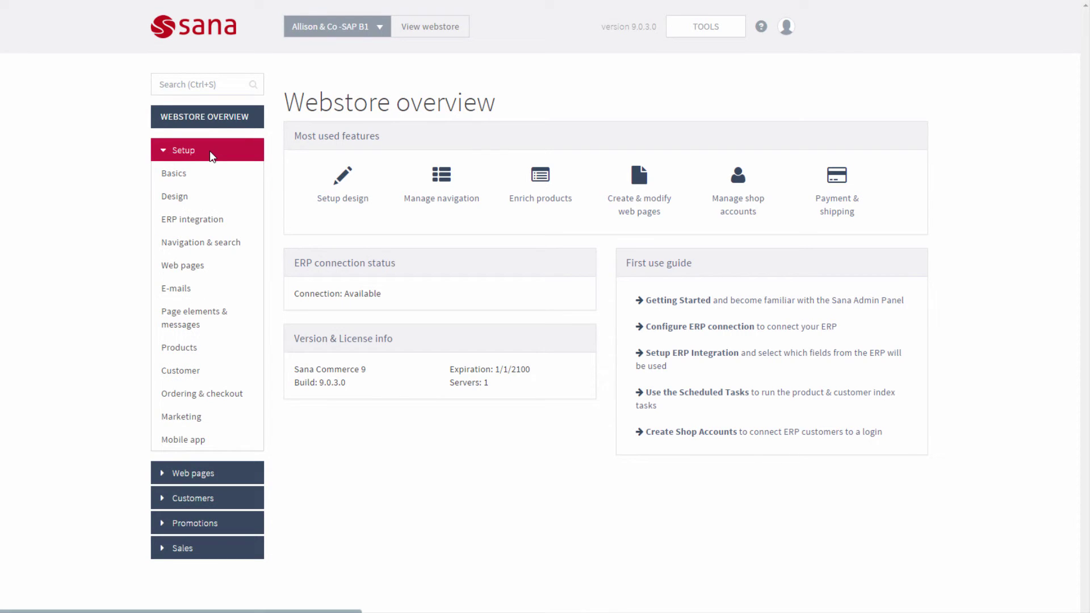
left_click(212, 355)
left_click(706, 170)
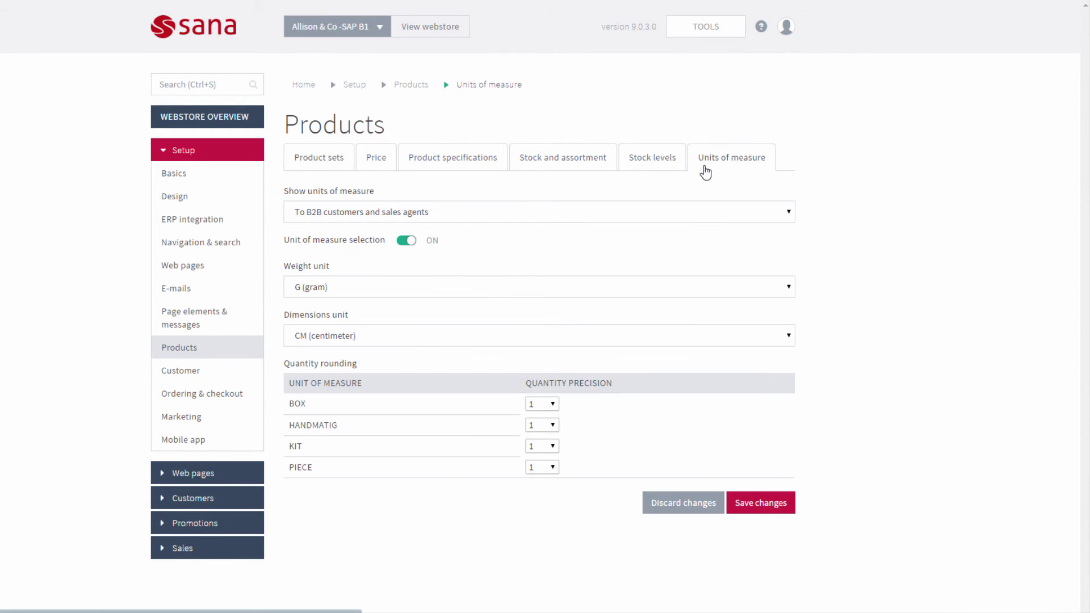
left_click(506, 218)
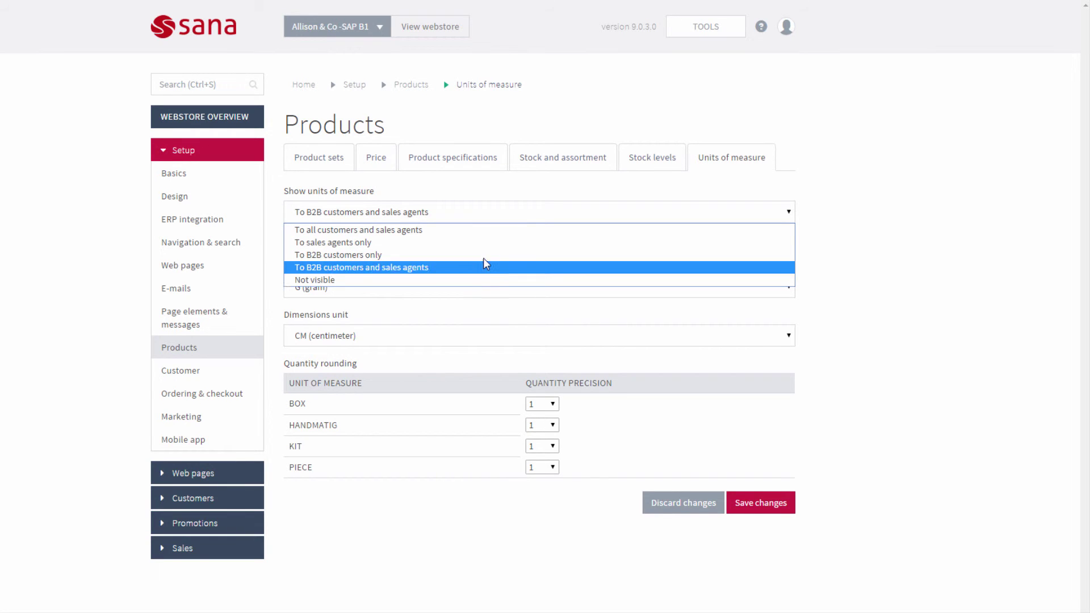
left_click(498, 192)
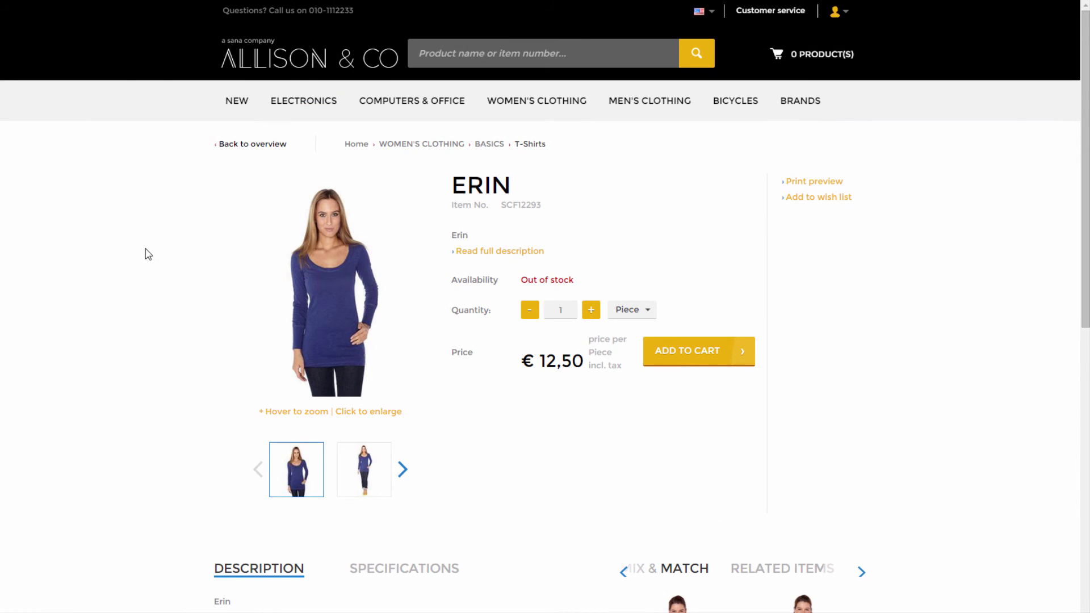
Step: Confirm the Erin product's unit dropdown lists Box, Piece and Kit, keeping Piece selected
left_click(643, 315)
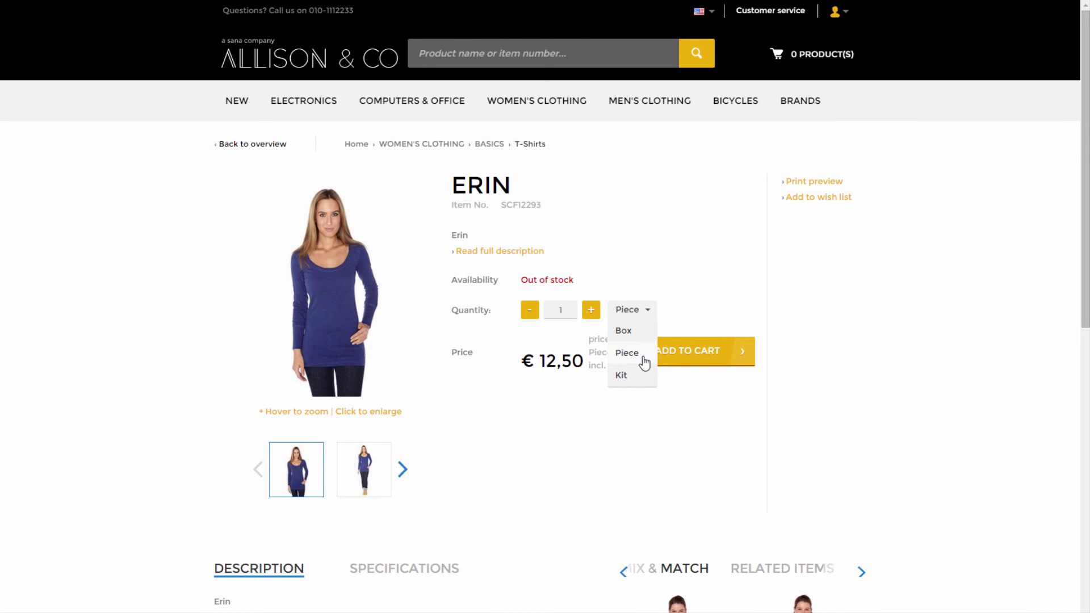
left_click(677, 328)
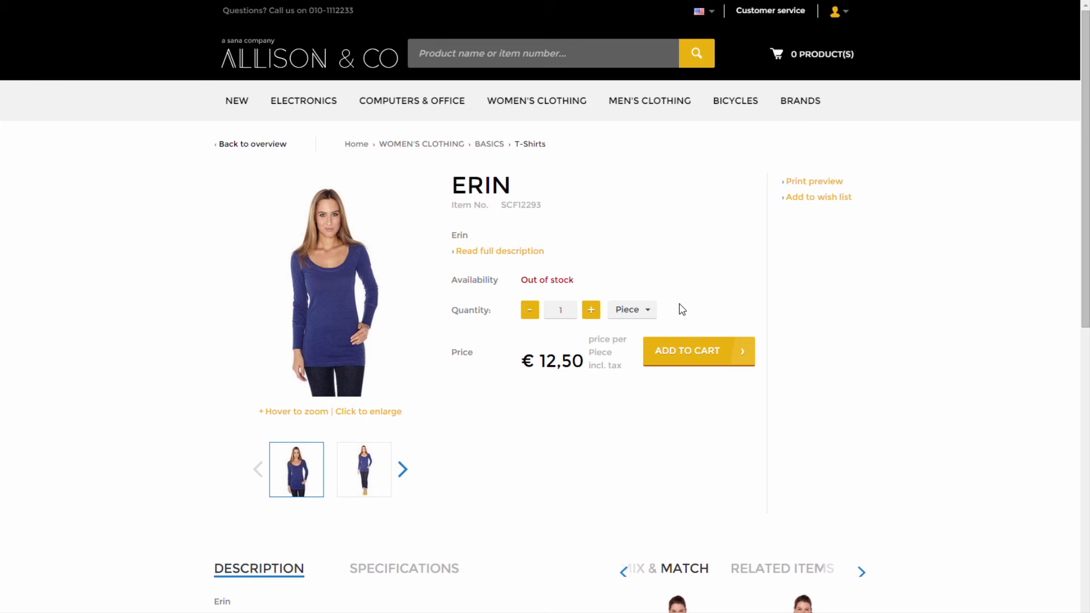